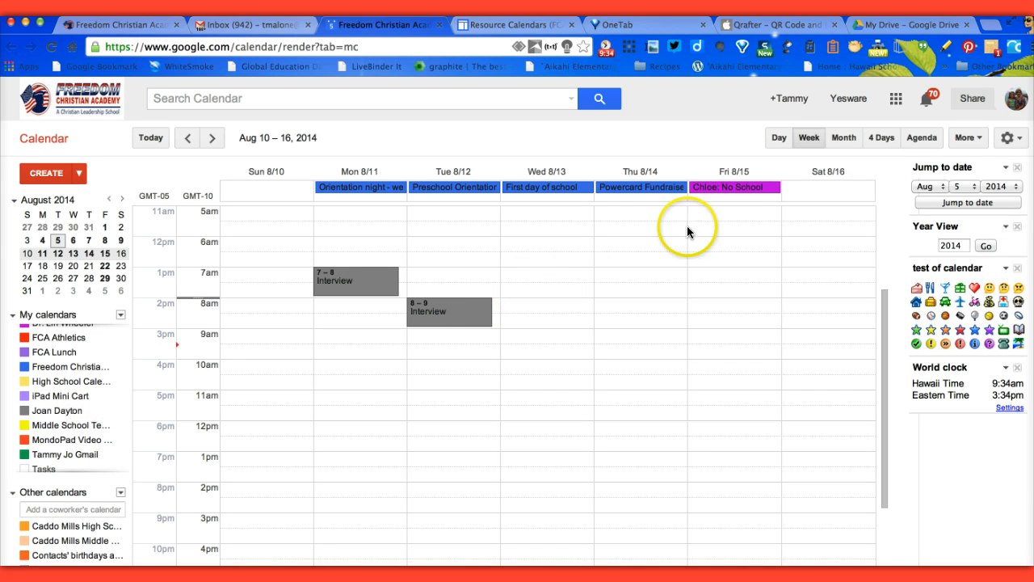
Create a timed, not all-day, event on Friday, August 15, titled "Back to School Showdown", in the full event form
click(720, 198)
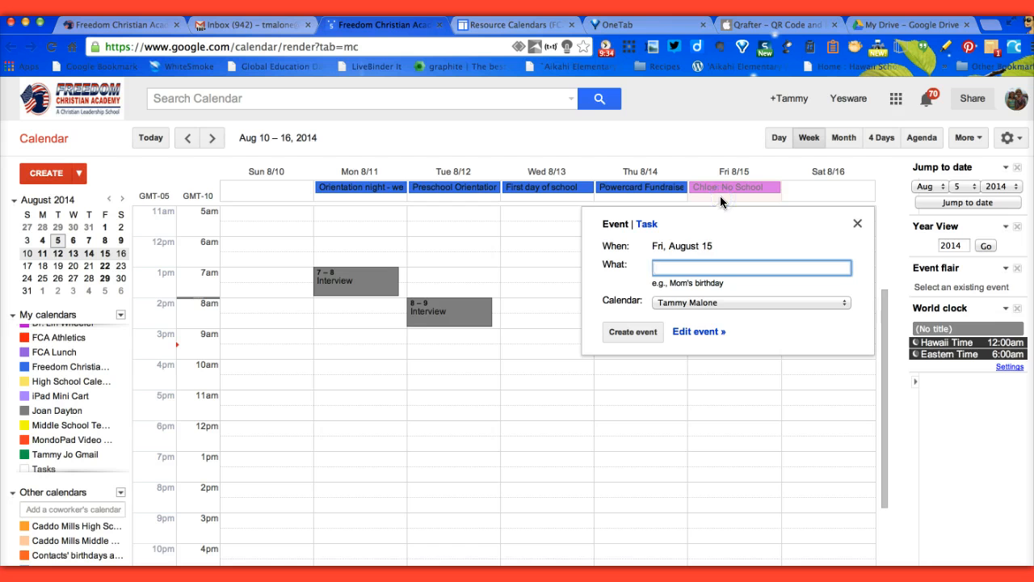
click(719, 195)
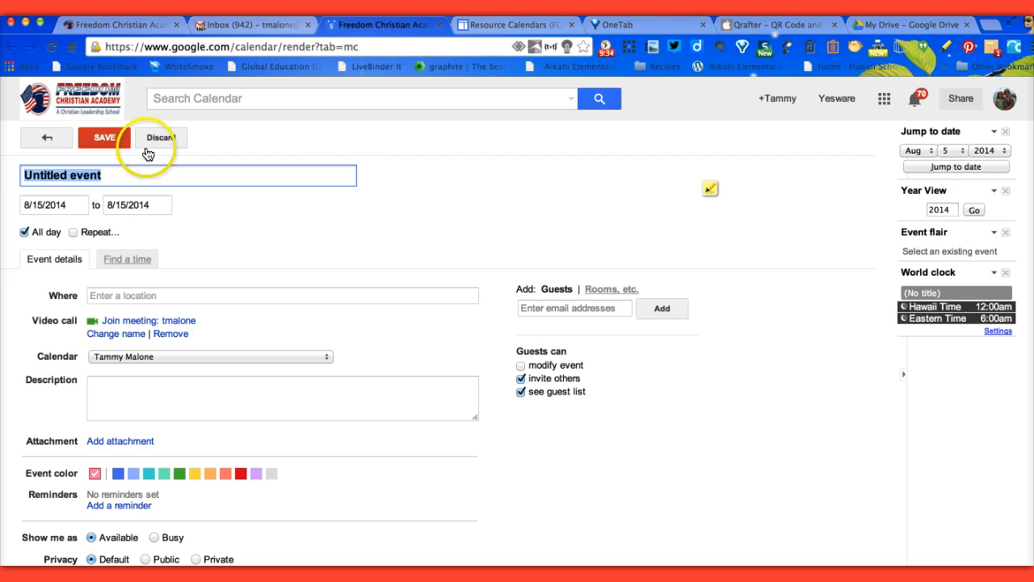
click(25, 232)
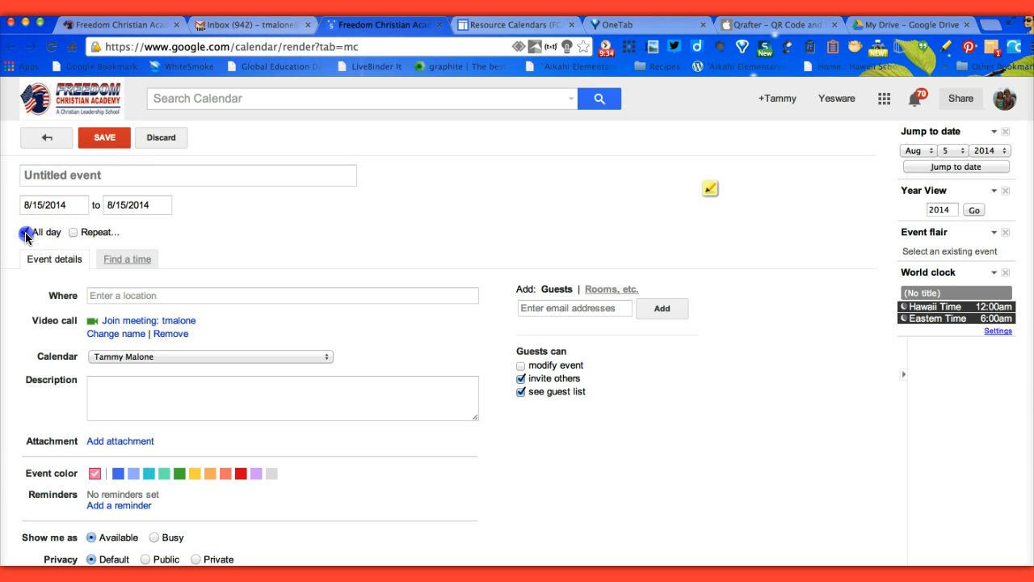
click(89, 177)
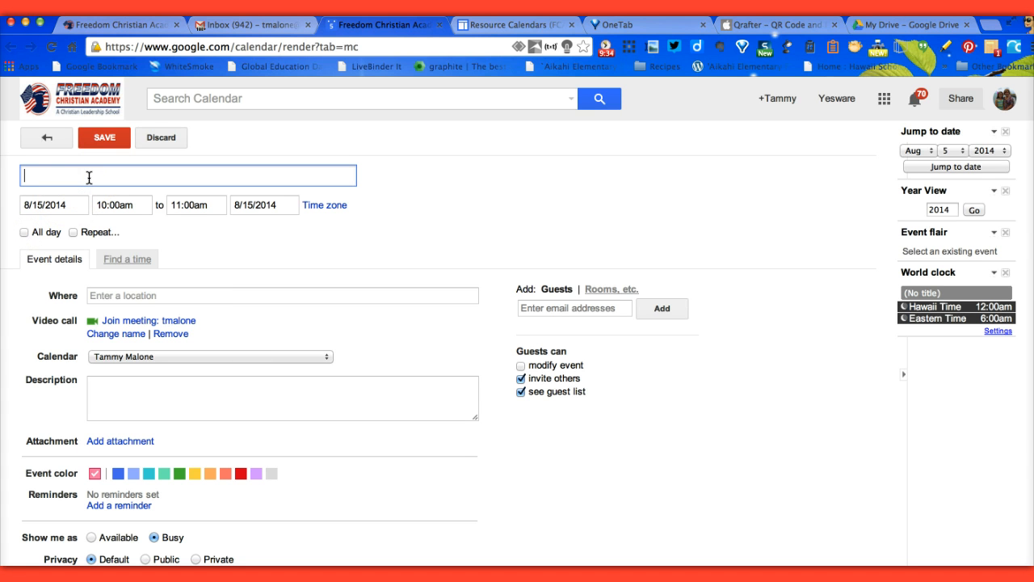
text(Back to School Showdown)
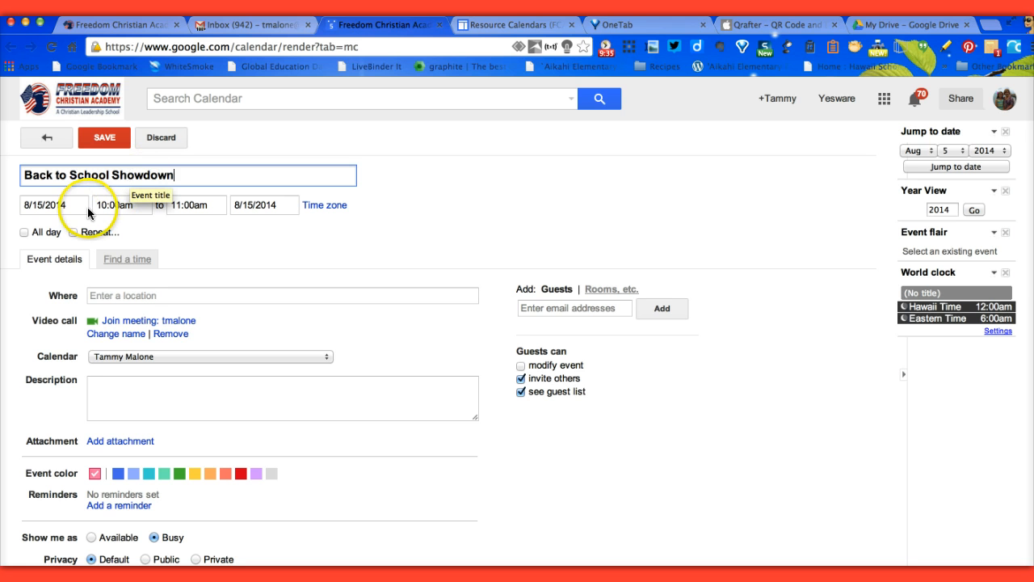
Set the event's time zone to (GMT-10:00) Hawaii Time
click(323, 206)
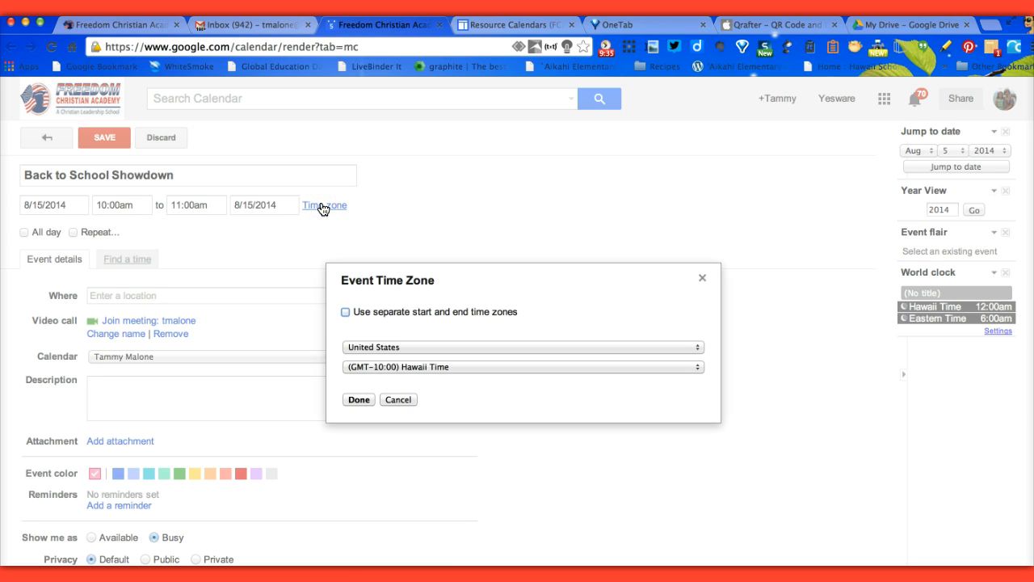
click(421, 370)
click(421, 367)
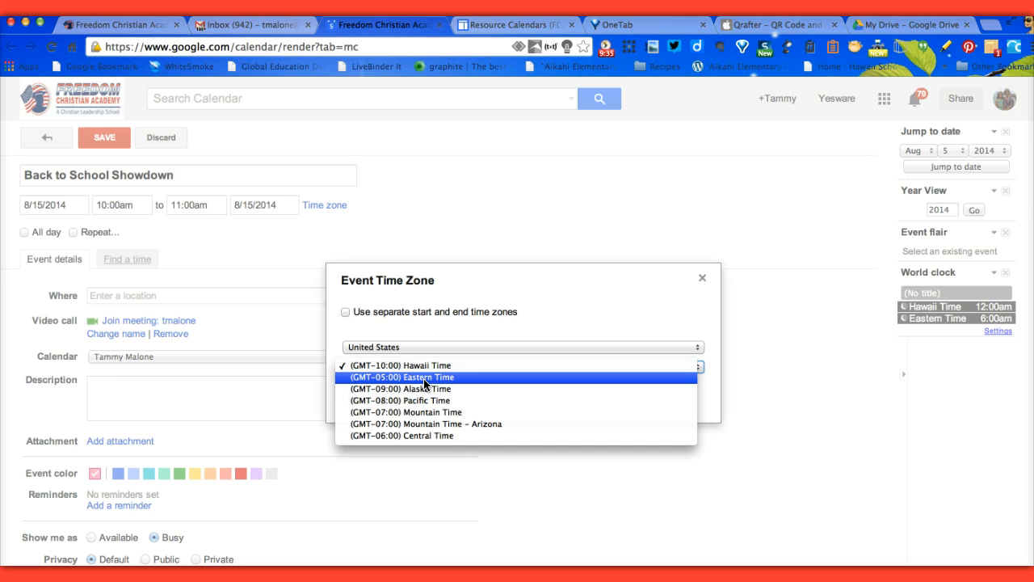
click(509, 313)
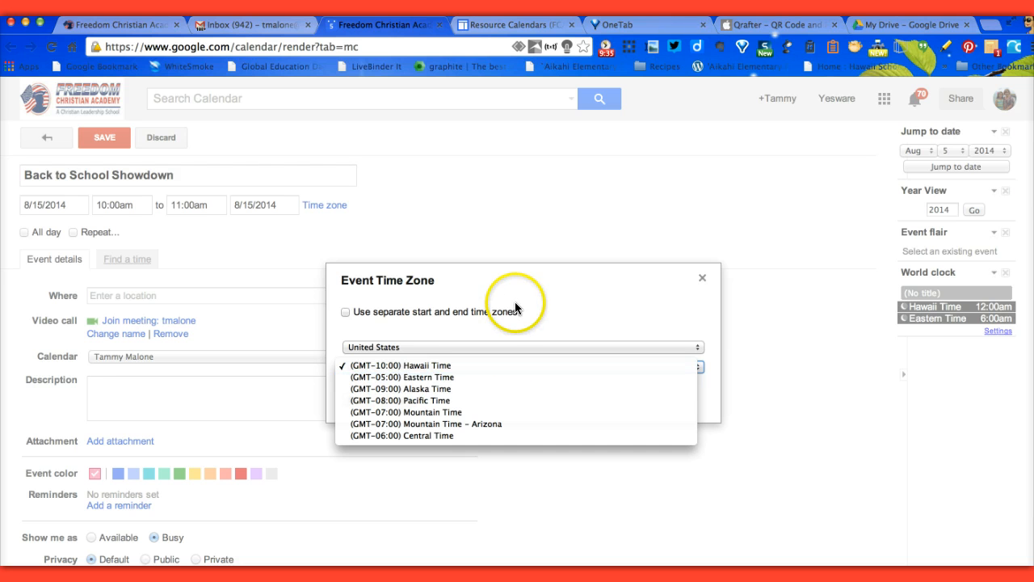
click(356, 402)
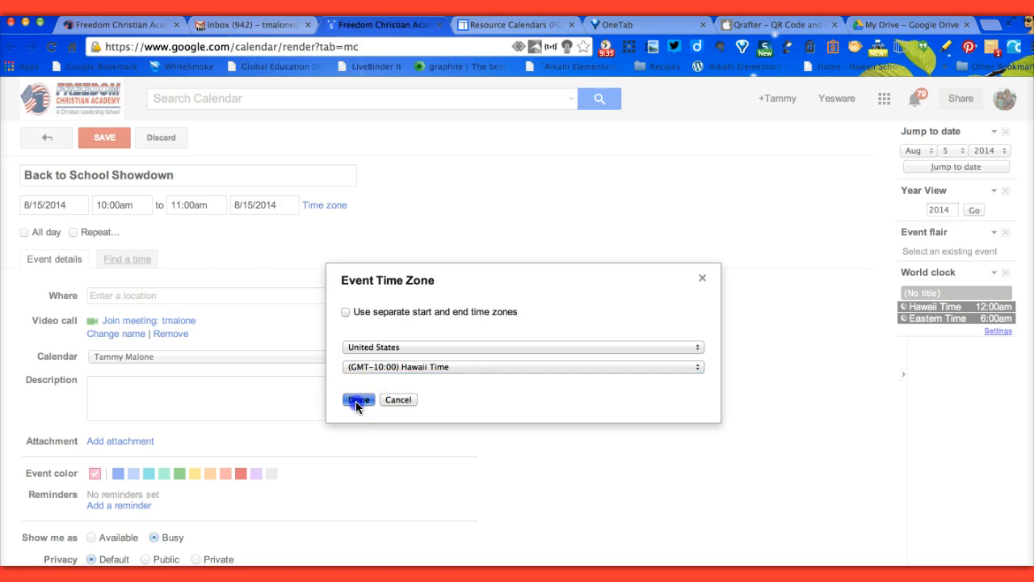
Set the event's time zone to (GMT-05:00) Eastern Time
click(441, 208)
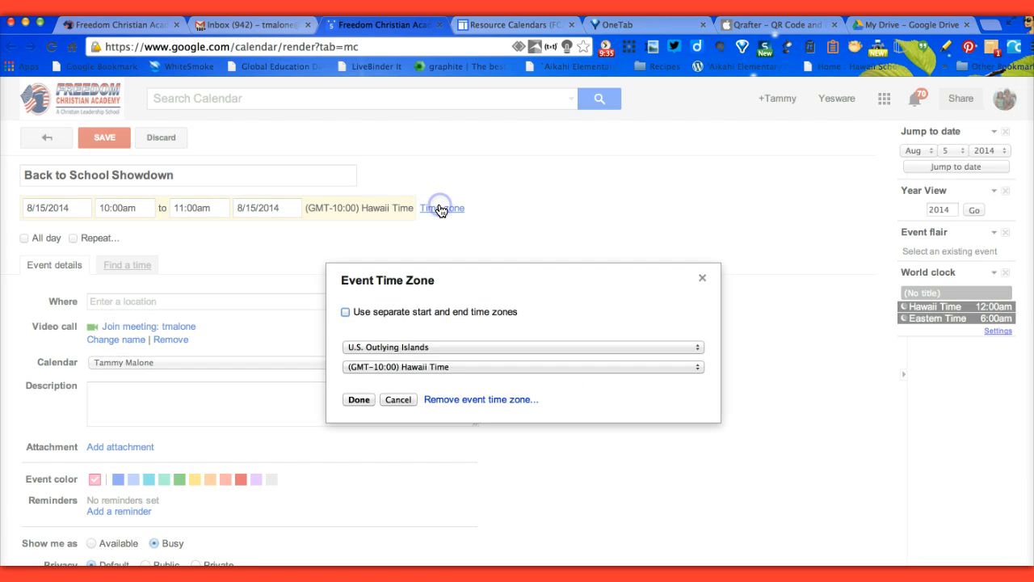
click(392, 365)
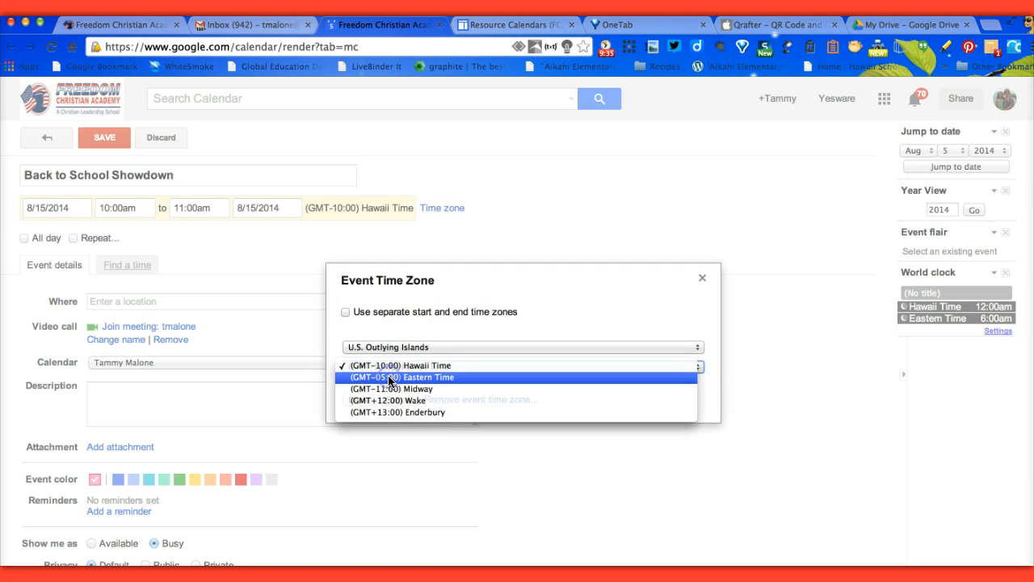
click(388, 377)
click(363, 397)
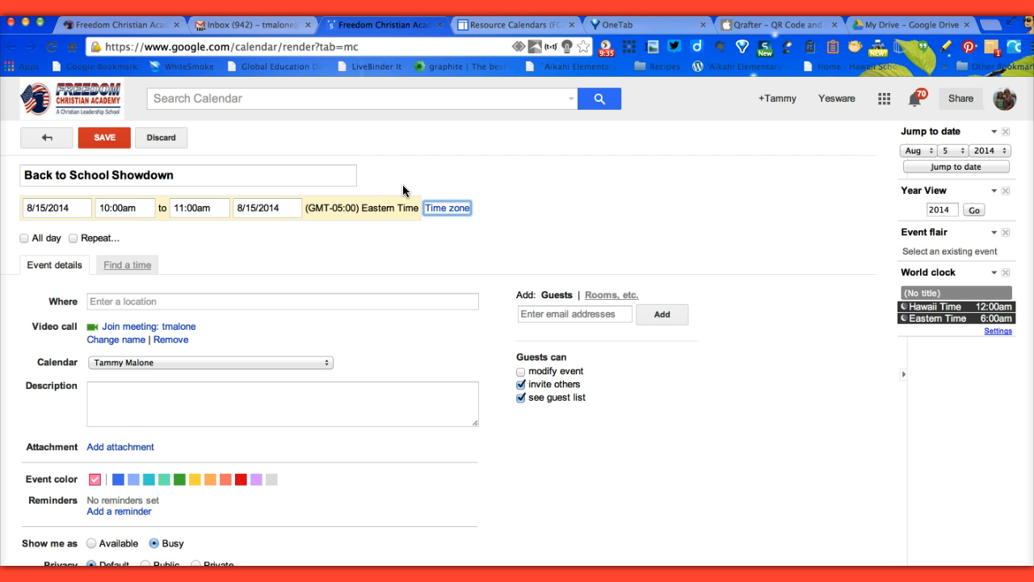
Enter "My Classroom" as the event's location without using a suggested place
click(331, 299)
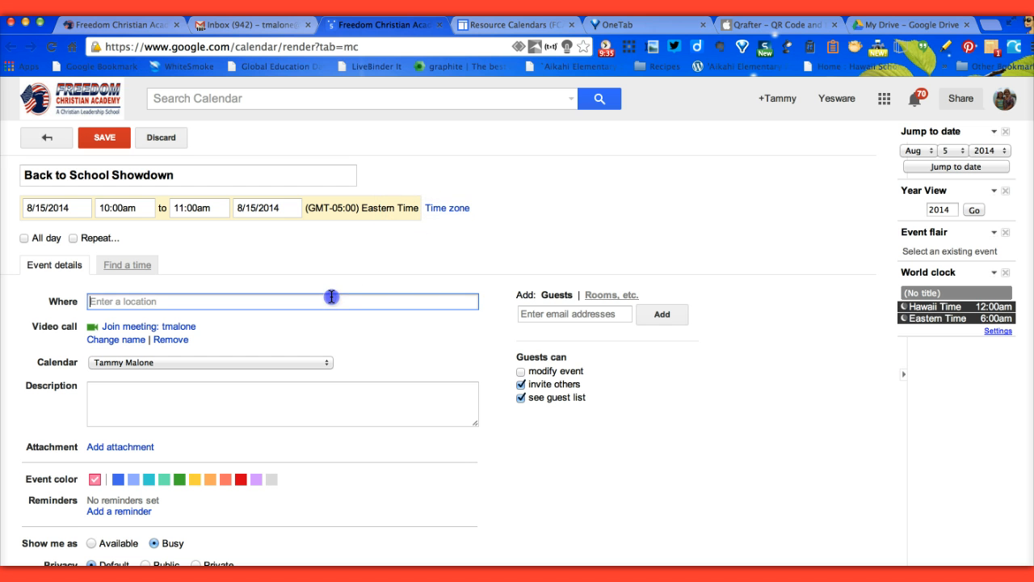
text(My Cl)
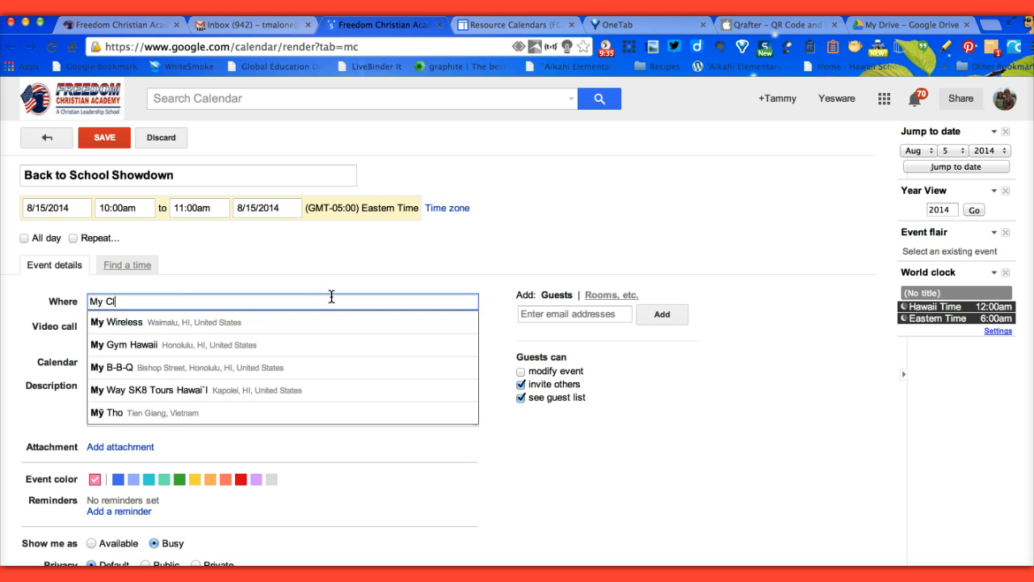
text(assroom)
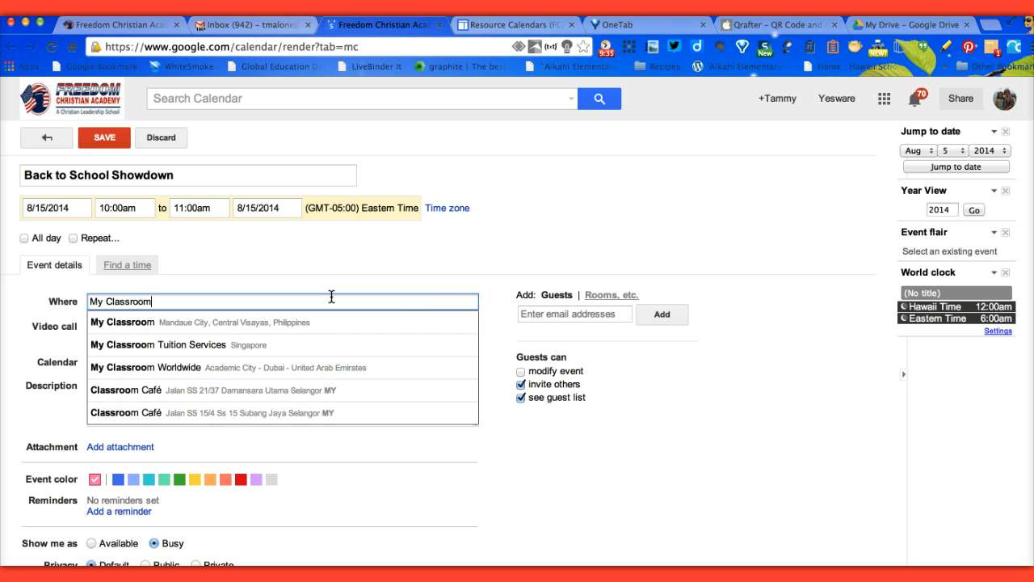
click(423, 255)
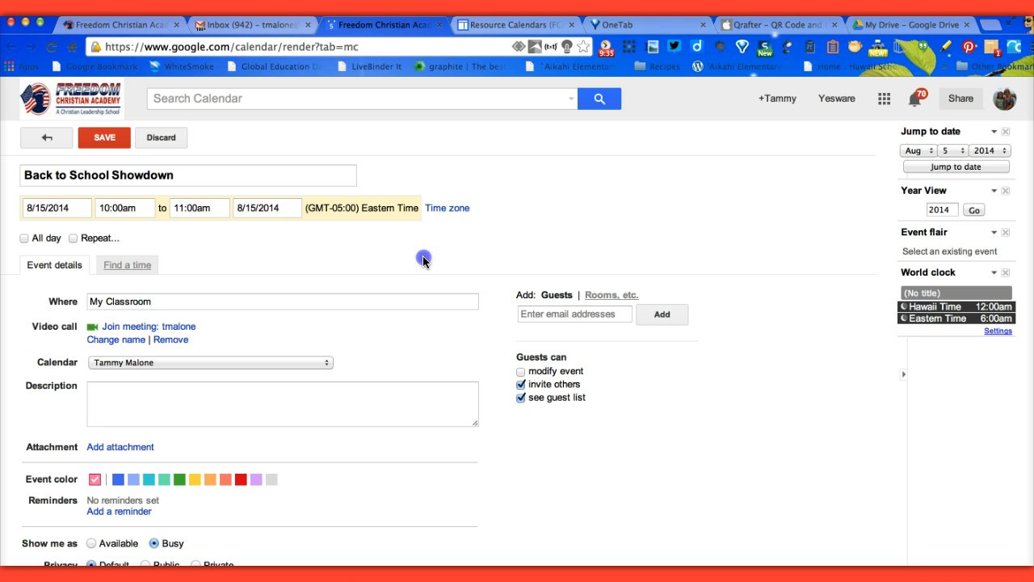
click(208, 361)
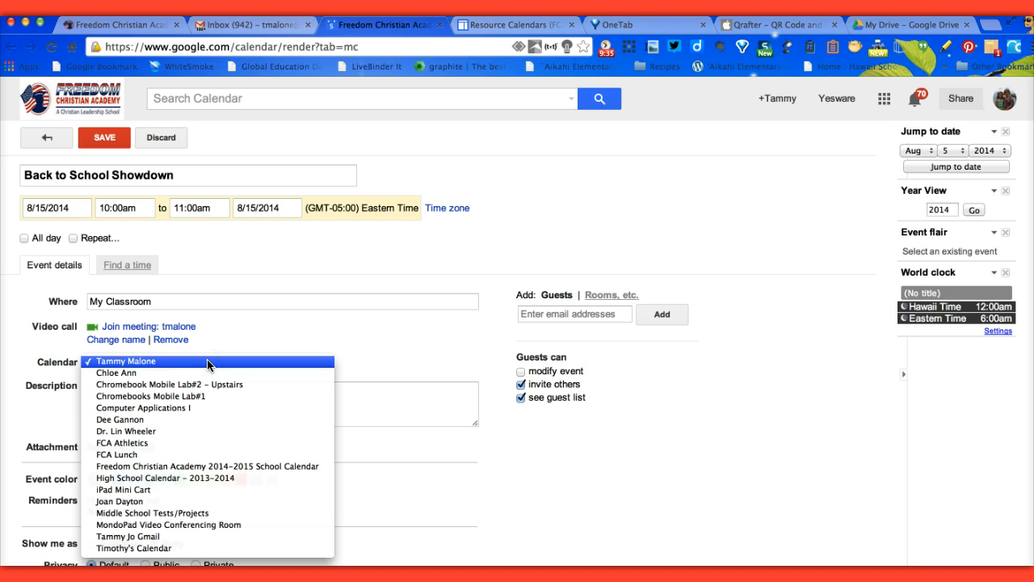
click(314, 307)
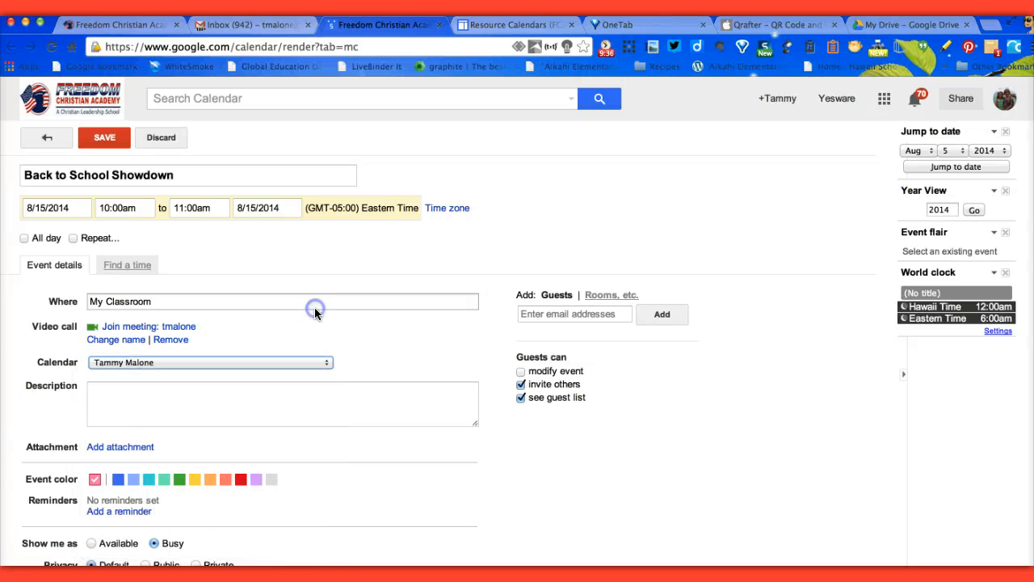
Invite the first contact suggested for "be" as a guest and add the iPad Mini Cart resource to the event
click(576, 311)
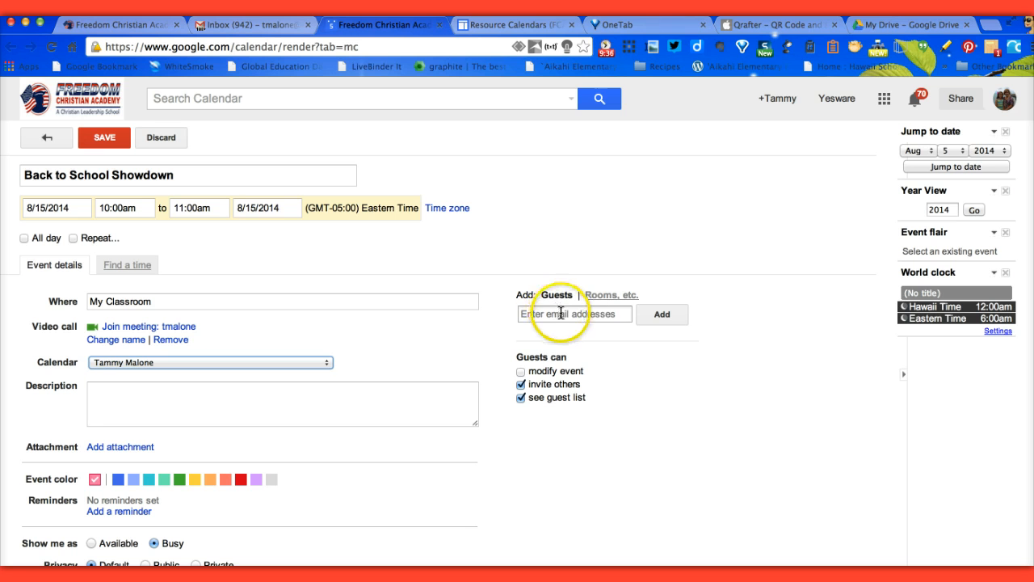
click(560, 312)
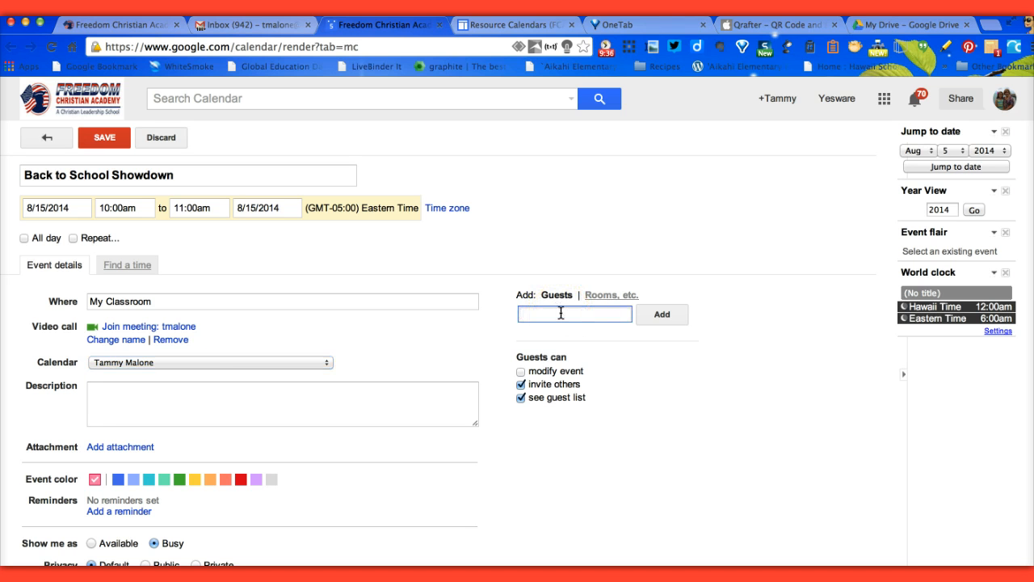
text(be)
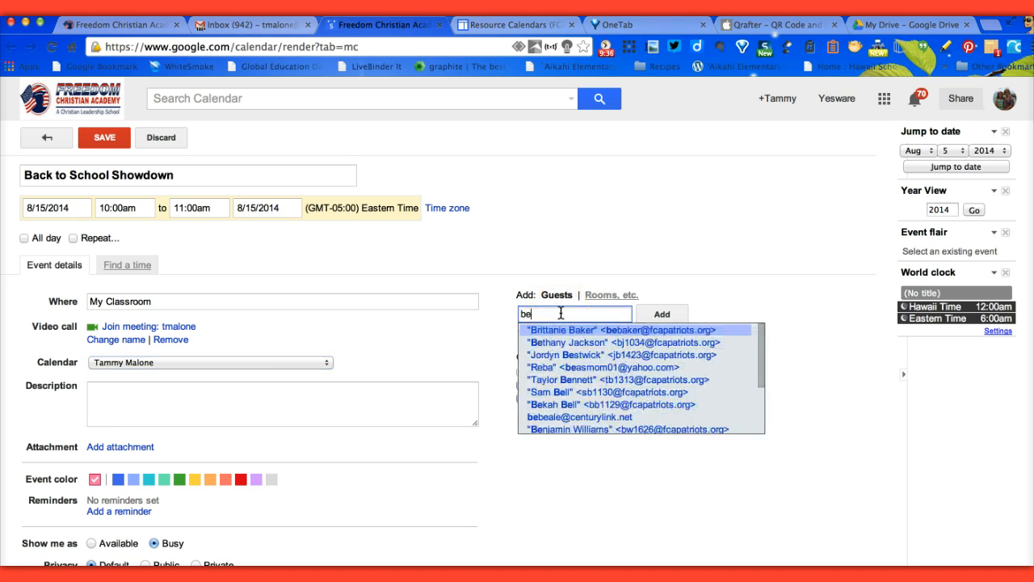
key(Return)
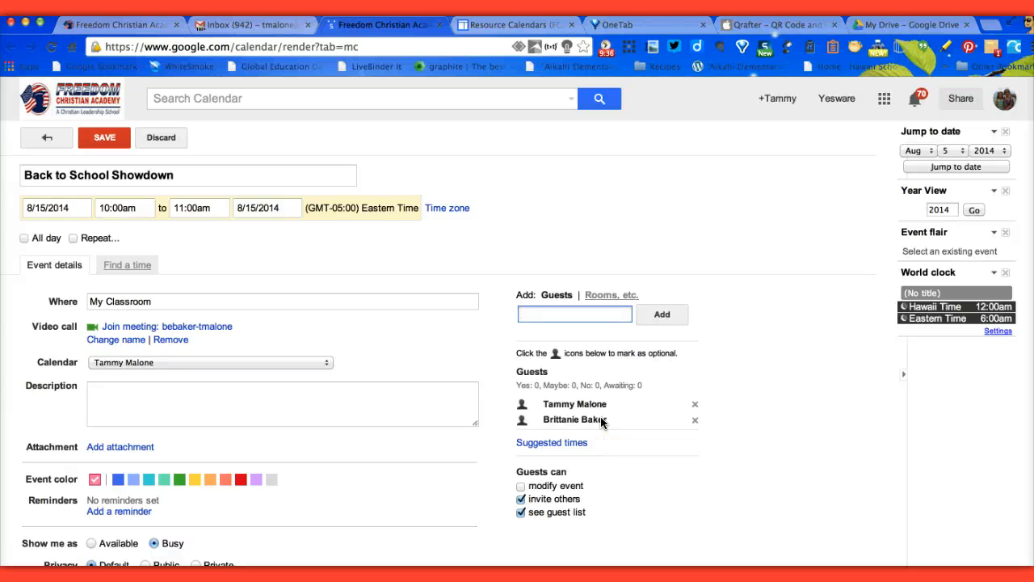
click(602, 295)
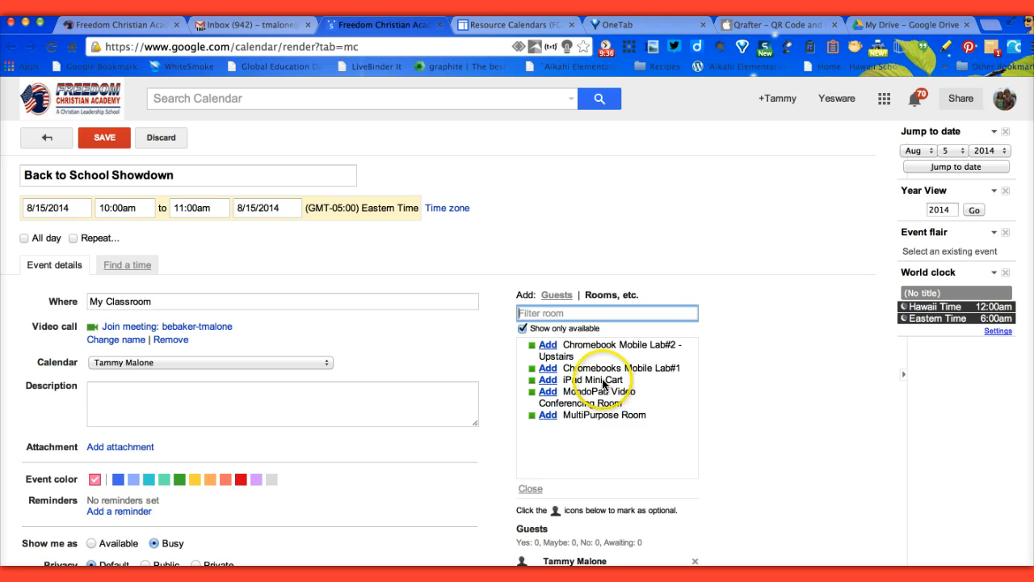
click(547, 380)
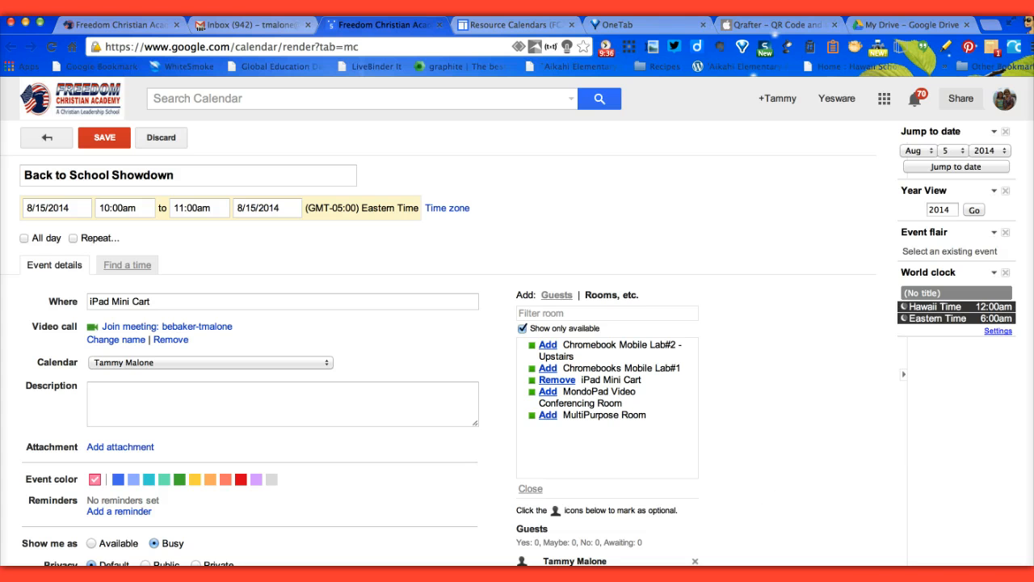
scroll(847, 516, down, 3)
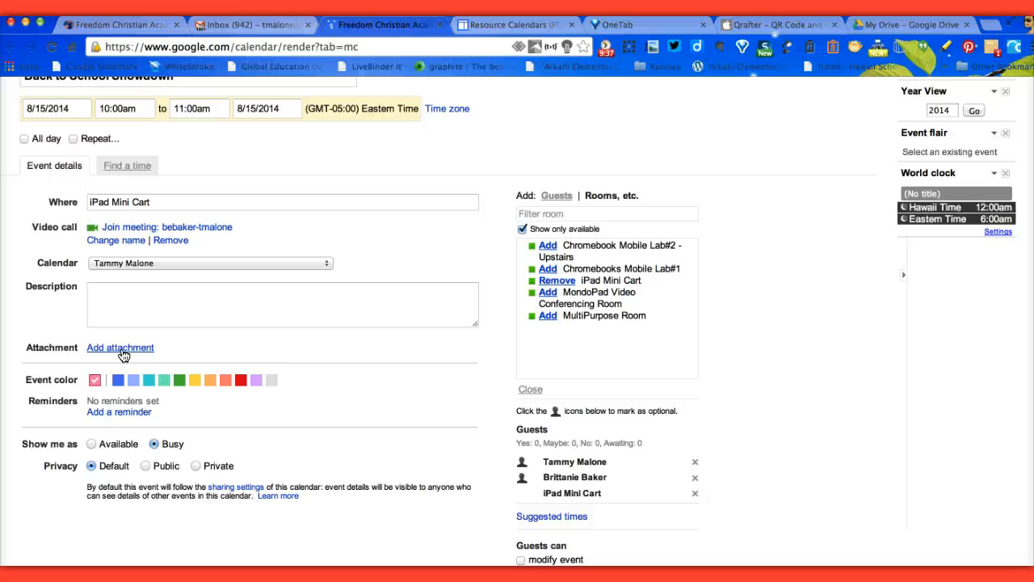
click(127, 302)
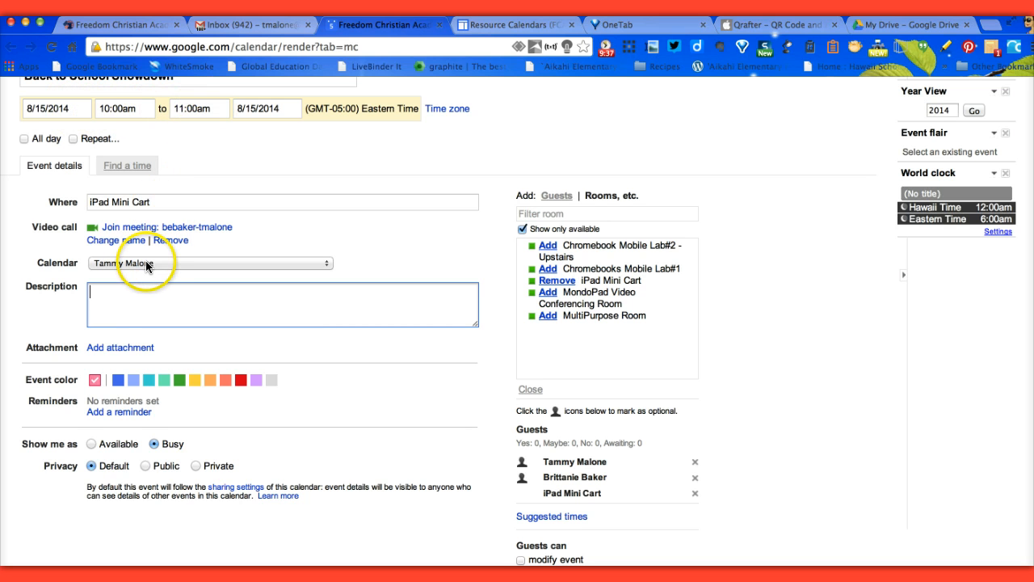
click(557, 194)
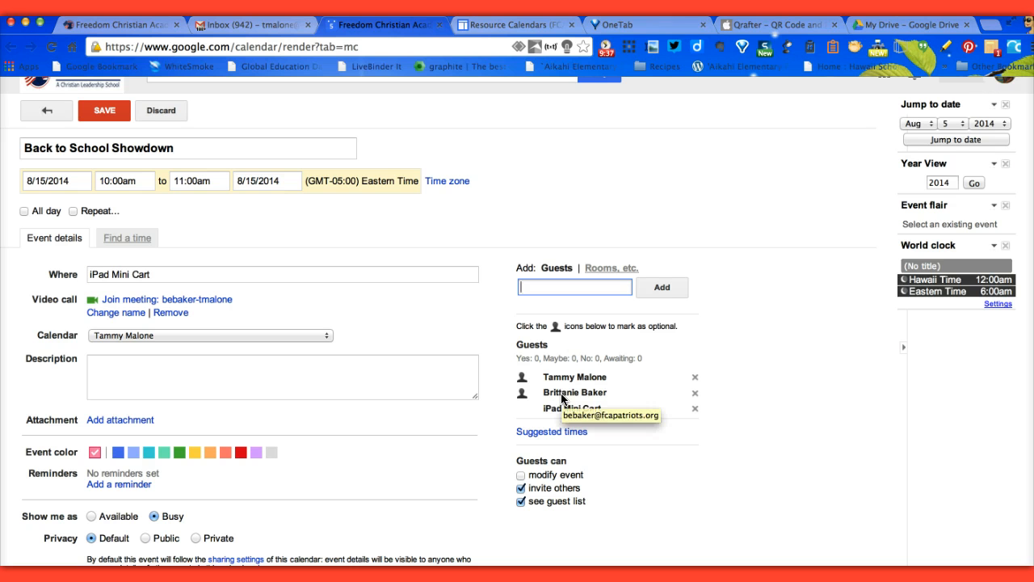
click(597, 273)
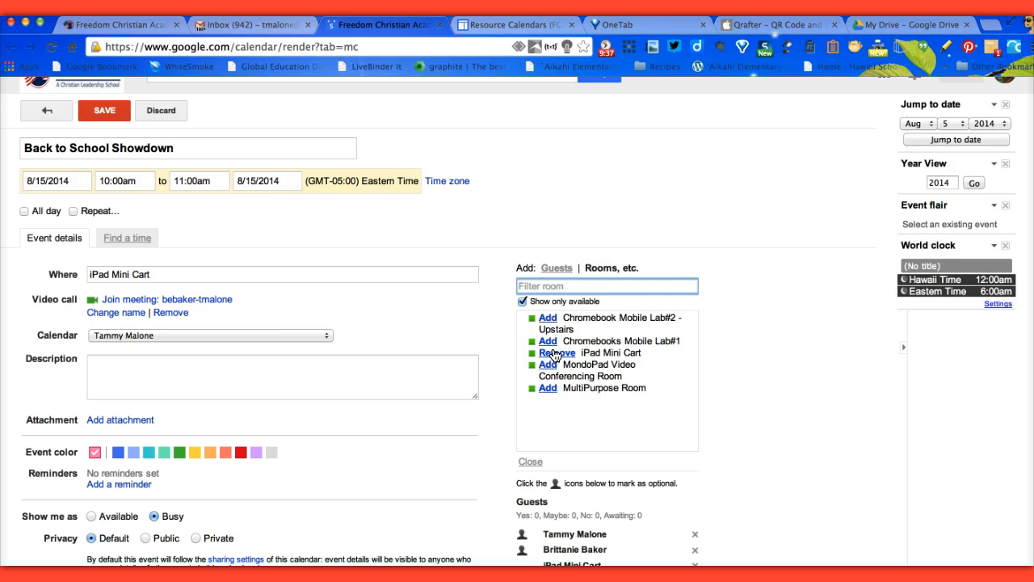
click(523, 244)
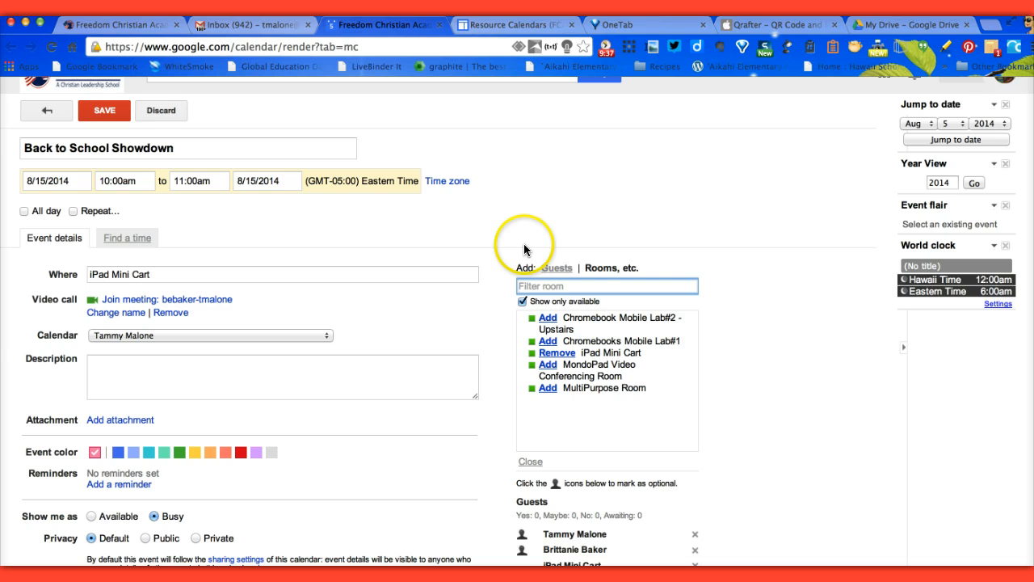
Save the Back to School Showdown event and send the invitations to its guests
click(121, 118)
click(122, 117)
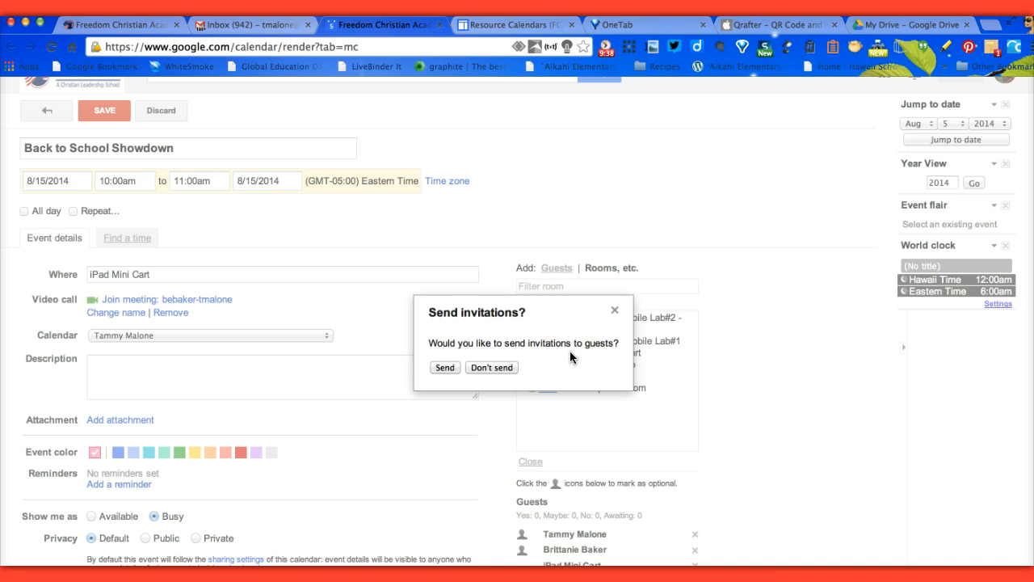
click(445, 368)
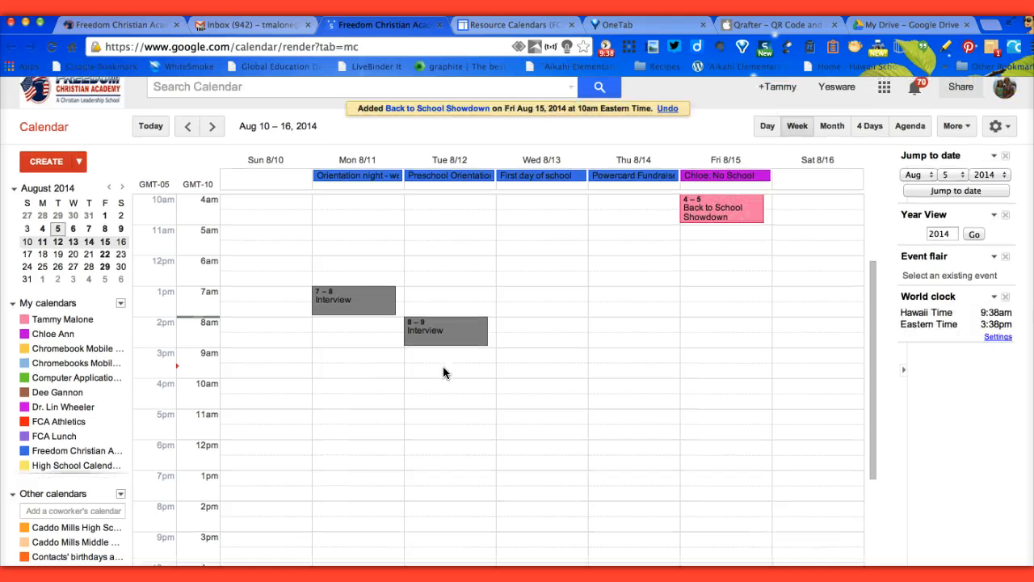
Check the saved event in the week view and look for the iPad Mini Cart among the owned calendars
click(749, 209)
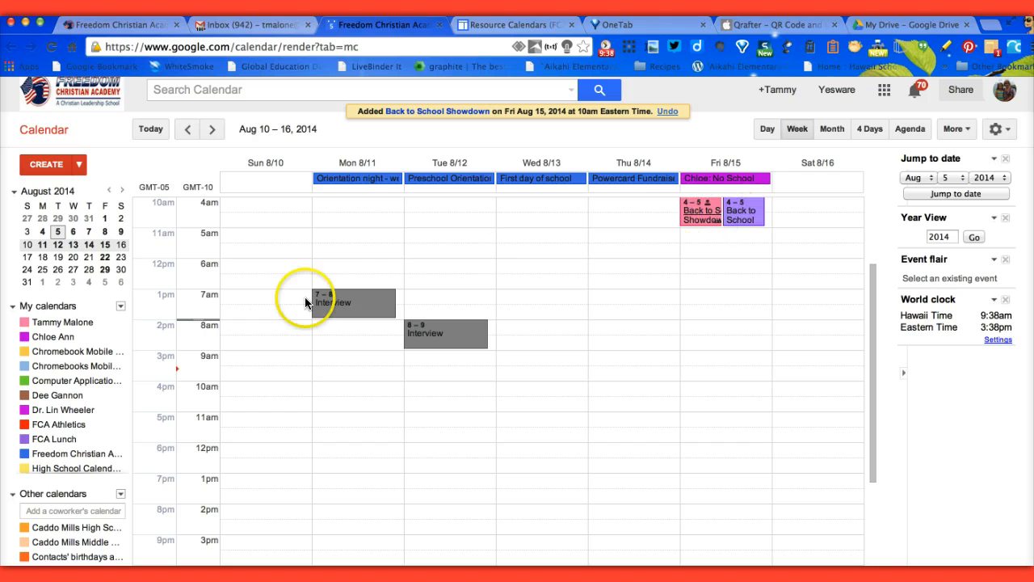
scroll(79, 414, down, 3)
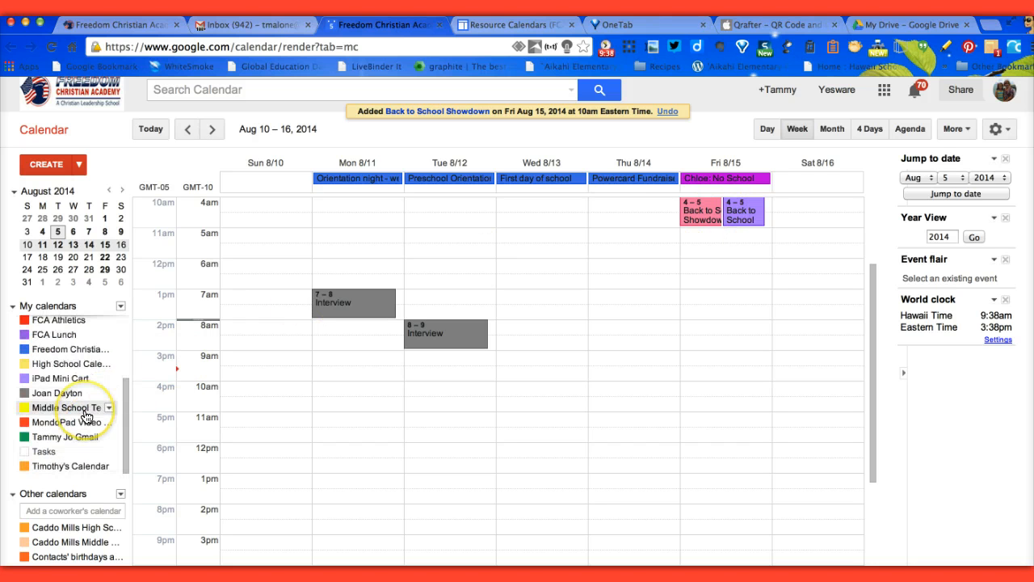